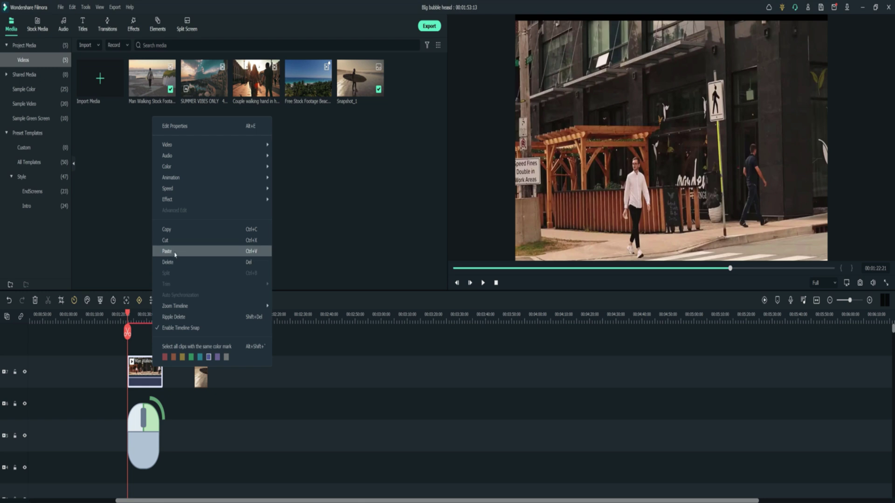
# - Duplicate the Man Walking clip onto a lower video track, aligned with the original, and return the playhead to the clip's start
pyautogui.click(174, 231)
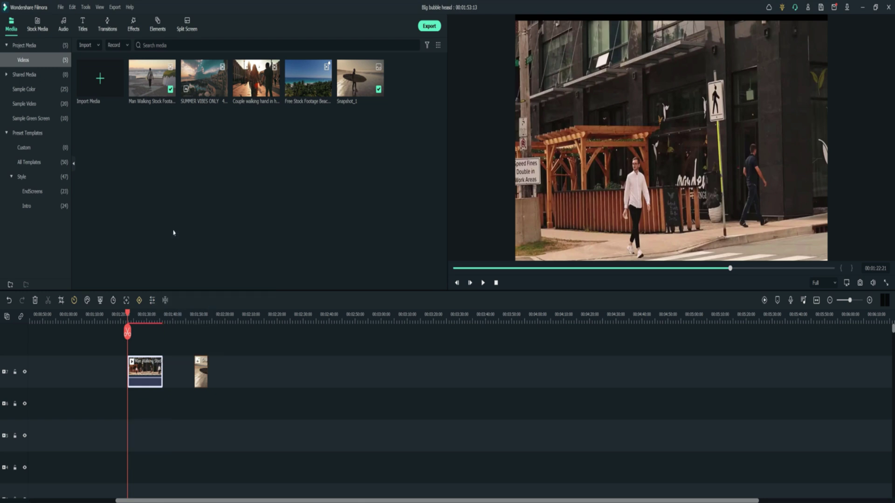
pyautogui.rightClick(145, 344)
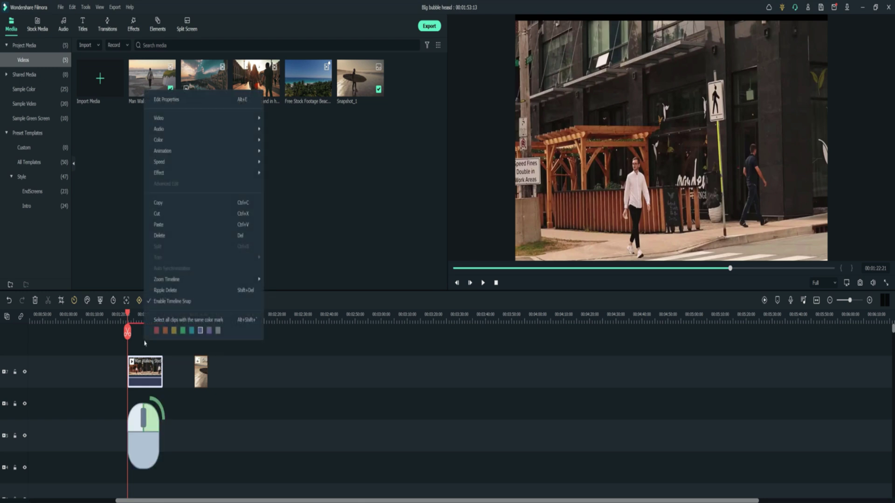
pyautogui.click(159, 224)
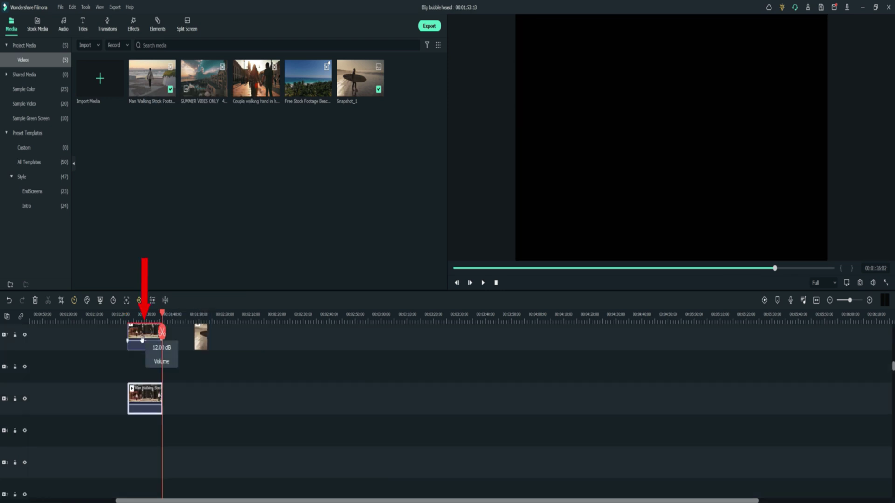
pyautogui.press('Up')
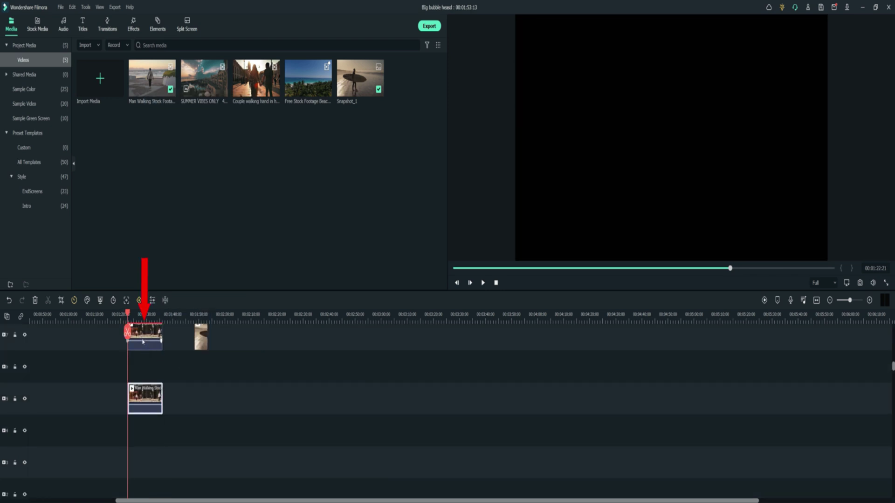
pyautogui.scroll(2, 143, 350)
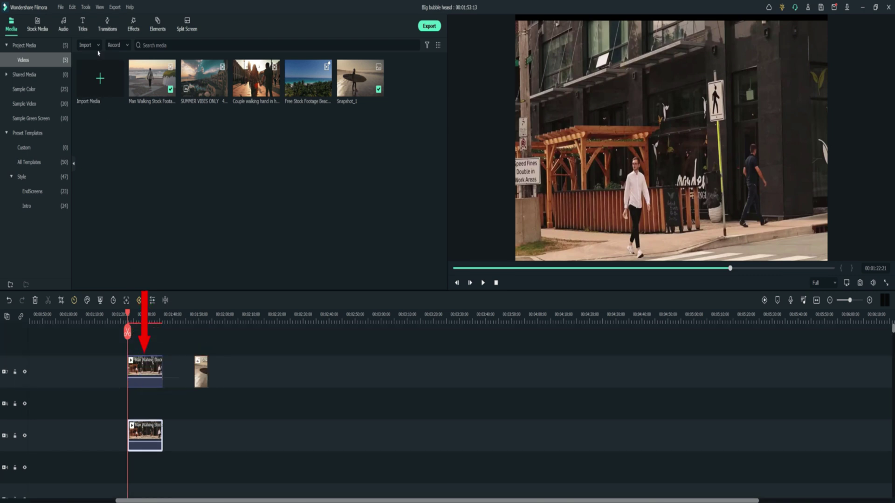
# - Place a Default Title on the track between the two walking clips and set its position to X -190, Y -250
pyautogui.click(84, 23)
pyautogui.moveTo(98, 124)
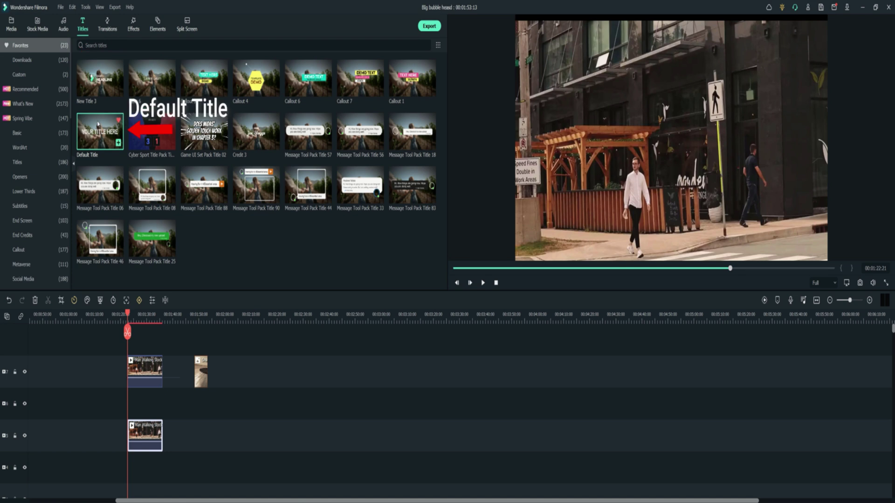
pyautogui.moveTo(99, 131); pyautogui.dragTo(162, 409)
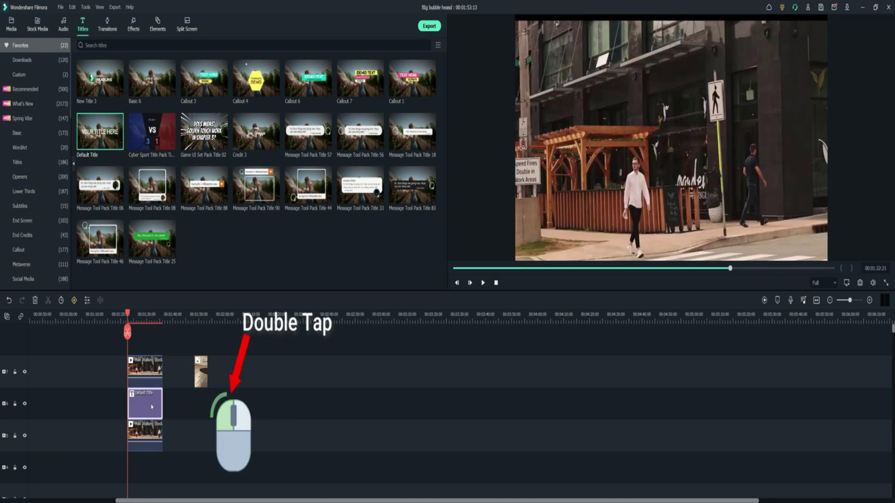
pyautogui.doubleClick(151, 407)
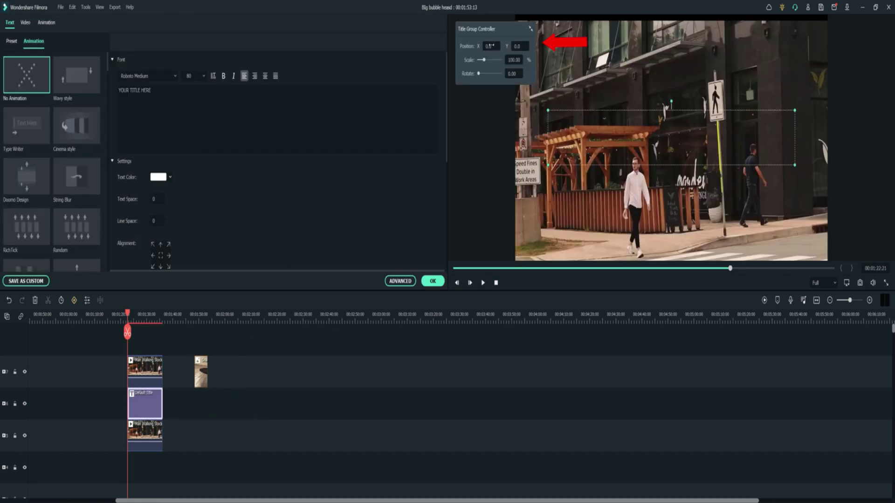
pyautogui.moveTo(490, 46)
pyautogui.mouseDown()
pyautogui.moveTo(467, 46)
pyautogui.moveTo(509, 46)
pyautogui.moveTo(499, 46)
pyautogui.mouseUp()
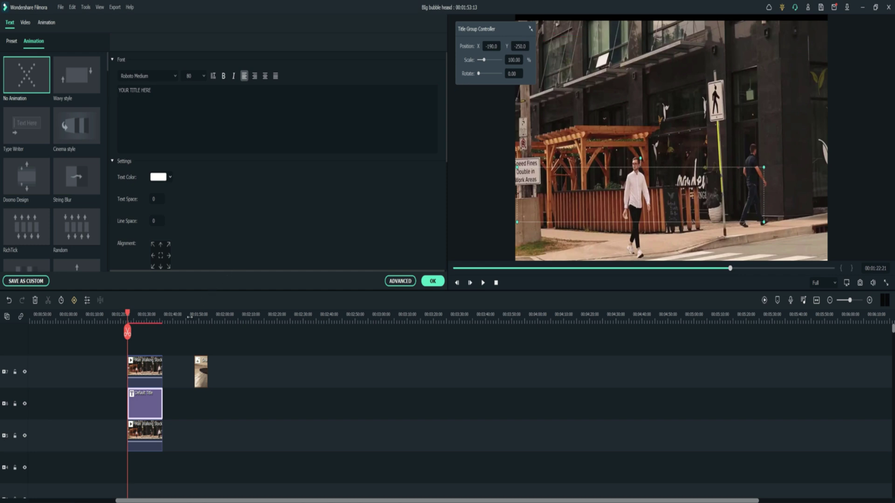
# - Apply an inverted rectangle mask to the upper walking clip, positioned at X -242.2, Y -124.6 with its edge against the man
pyautogui.rightClick(149, 373)
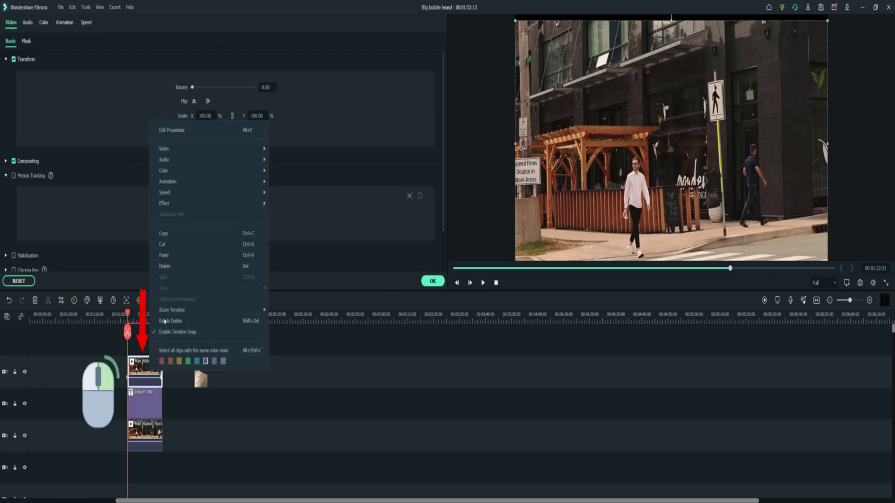
pyautogui.click(167, 131)
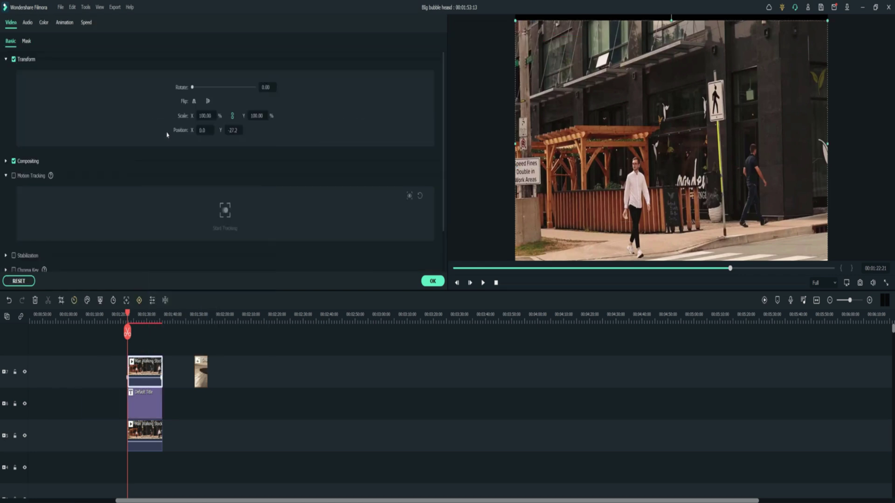
pyautogui.click(26, 41)
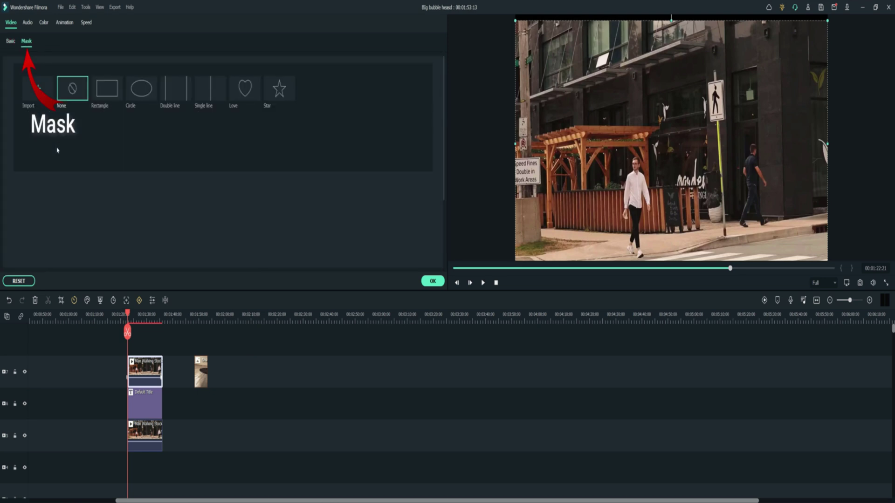
pyautogui.click(110, 93)
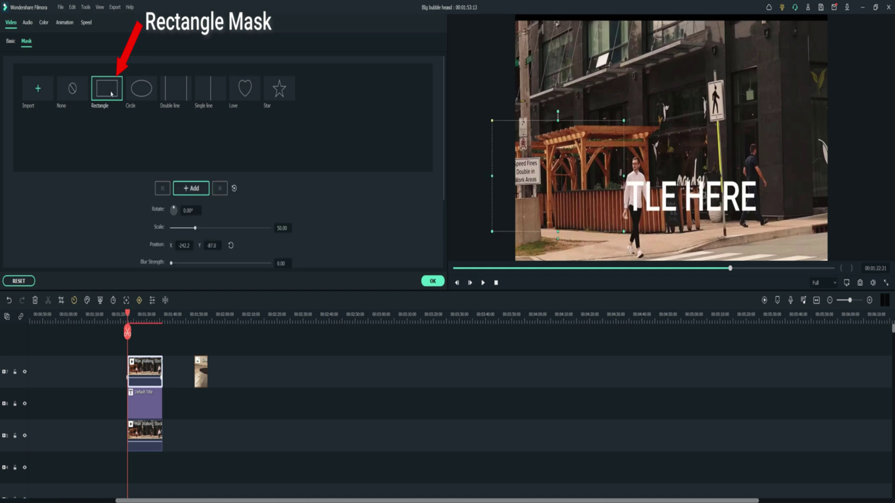
pyautogui.scroll(-3, 136, 200)
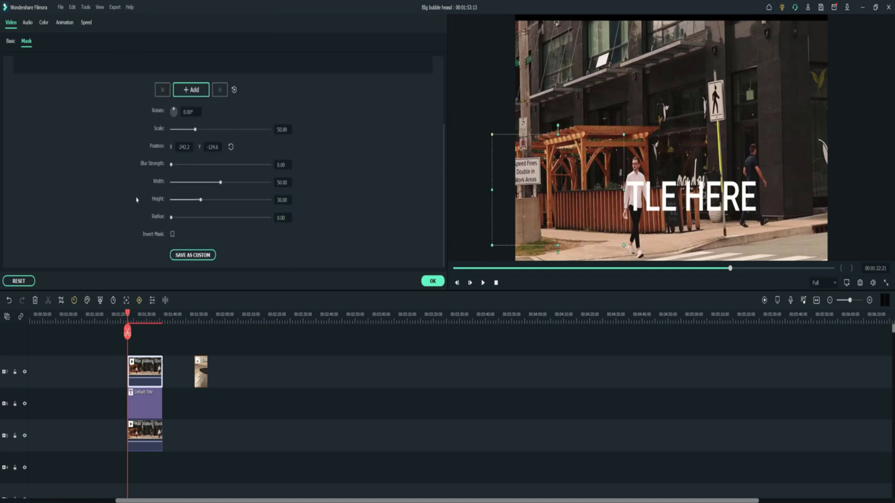
pyautogui.click(173, 234)
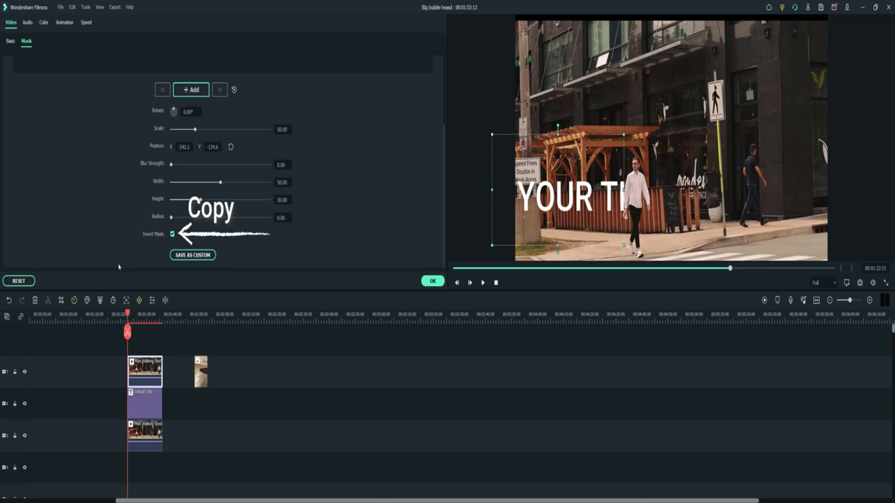
# - Keyframe the upper clip's mask position through the clip to follow the walking man, hiding the lower clip's track only while adjusting
pyautogui.click(25, 436)
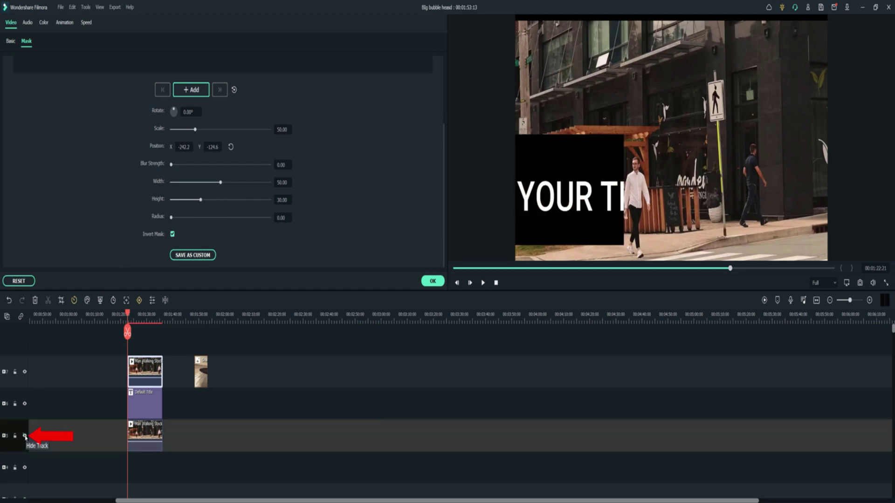
pyautogui.click(186, 90)
pyautogui.scroll(1, 344, 408)
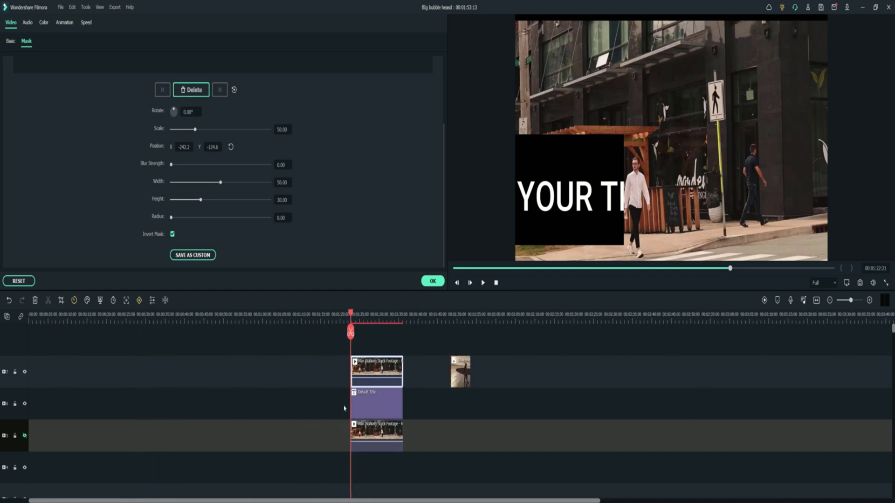
pyautogui.scroll(1, 385, 399)
pyautogui.scroll(1, 457, 394)
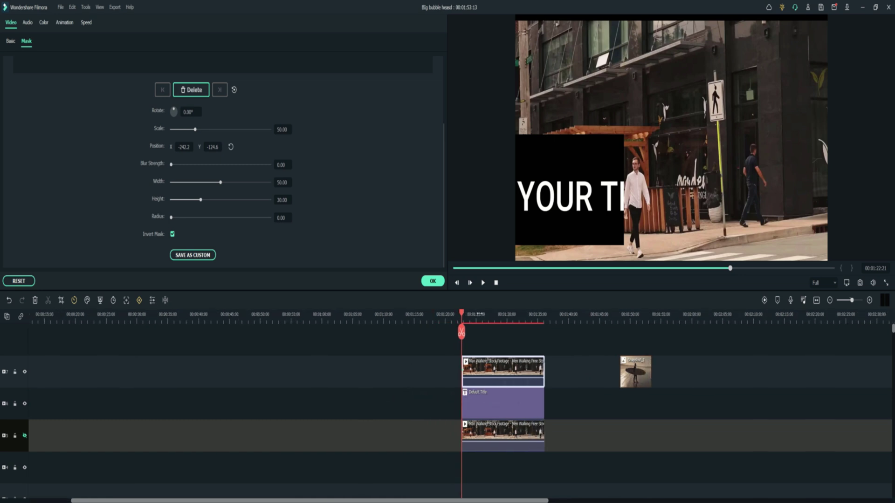
pyautogui.click(474, 314)
pyautogui.scroll(1, 473, 314)
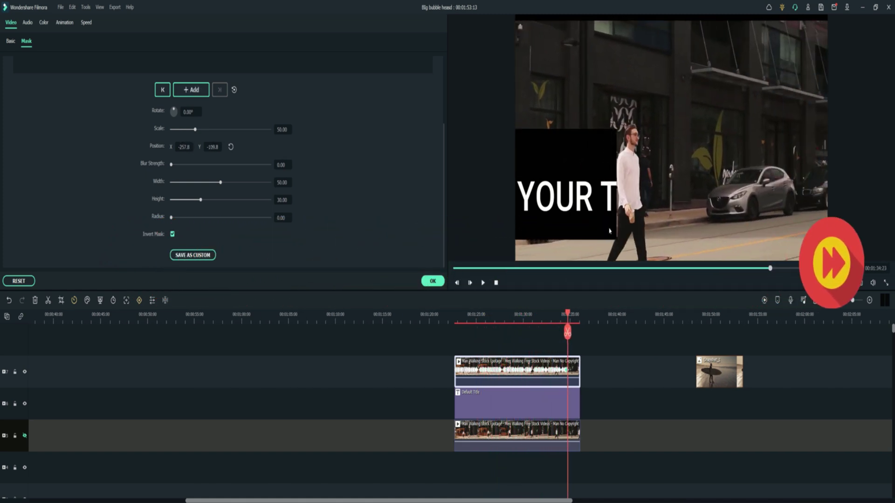
pyautogui.click(25, 436)
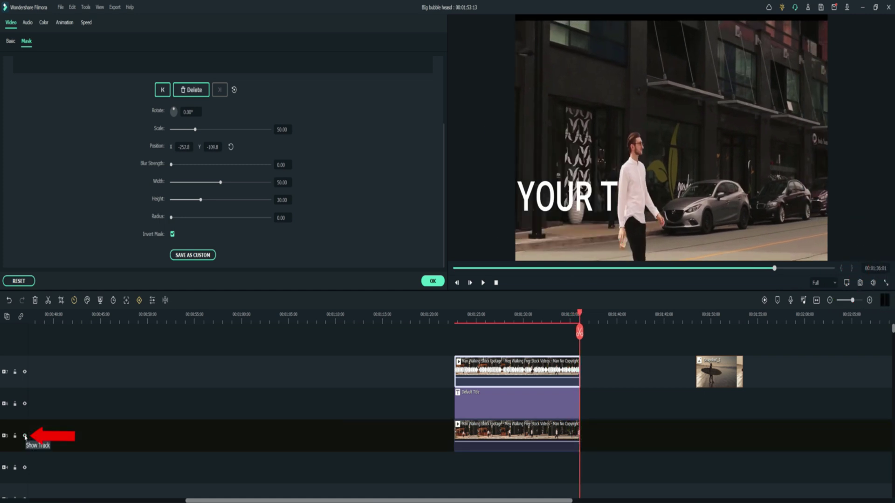
pyautogui.press('space')
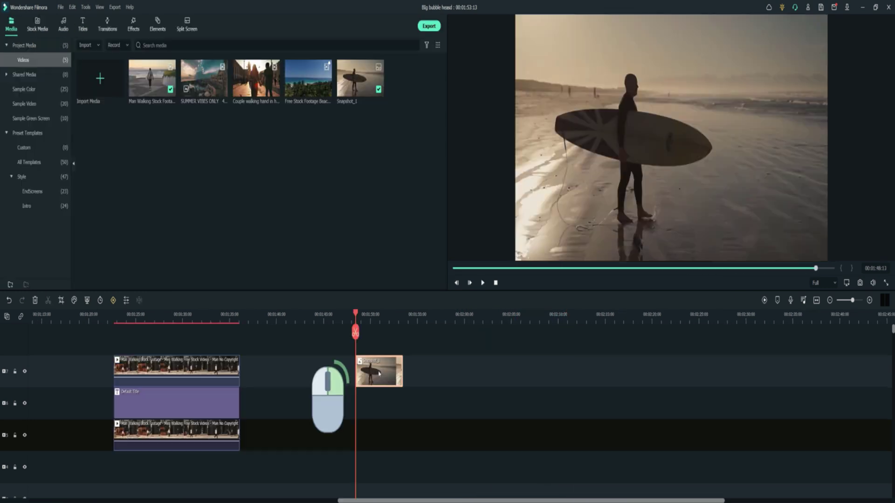
# - Duplicate the surfer snapshot onto the lower track and place a Default Title on the track between the two copies
pyautogui.rightClick(382, 374)
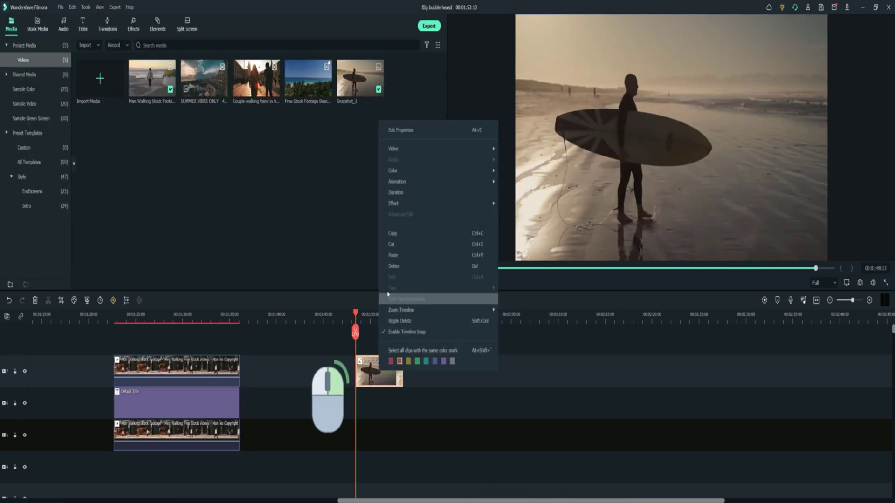
pyautogui.click(393, 235)
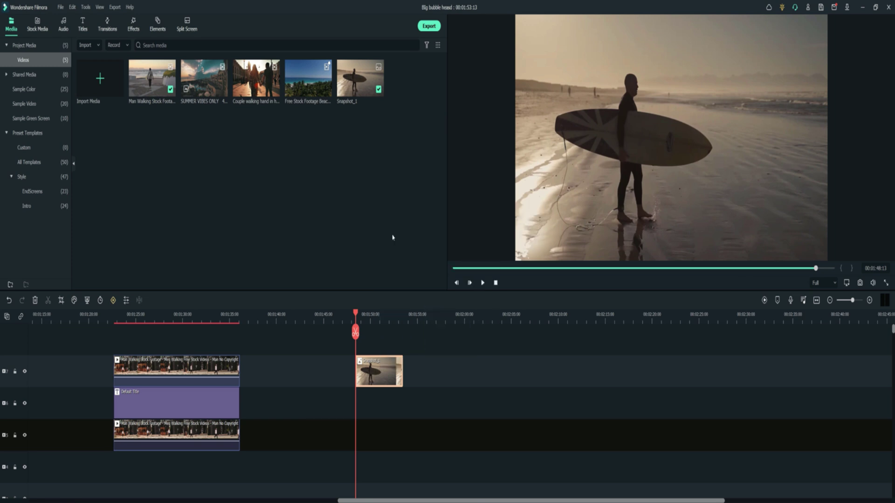
pyautogui.rightClick(374, 340)
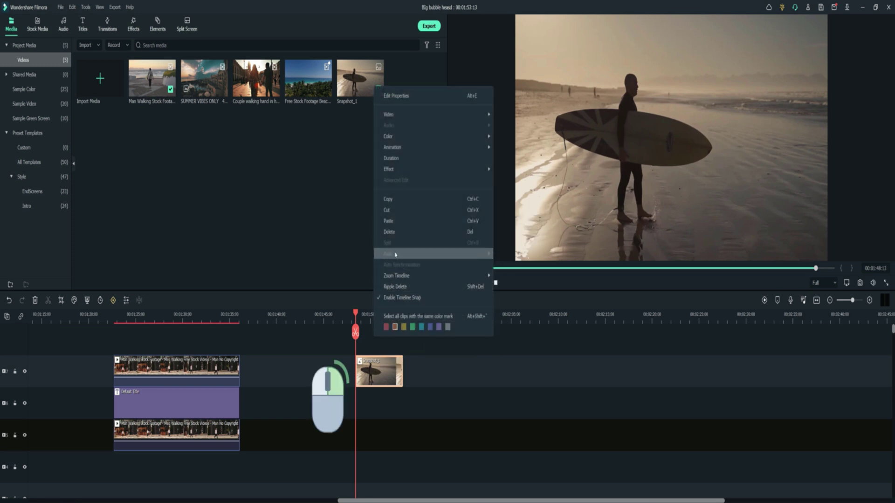
pyautogui.click(388, 221)
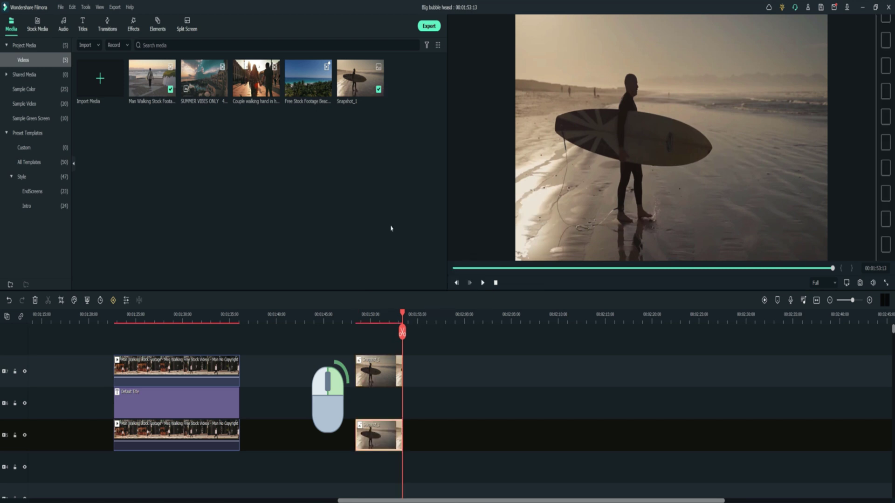
pyautogui.click(83, 23)
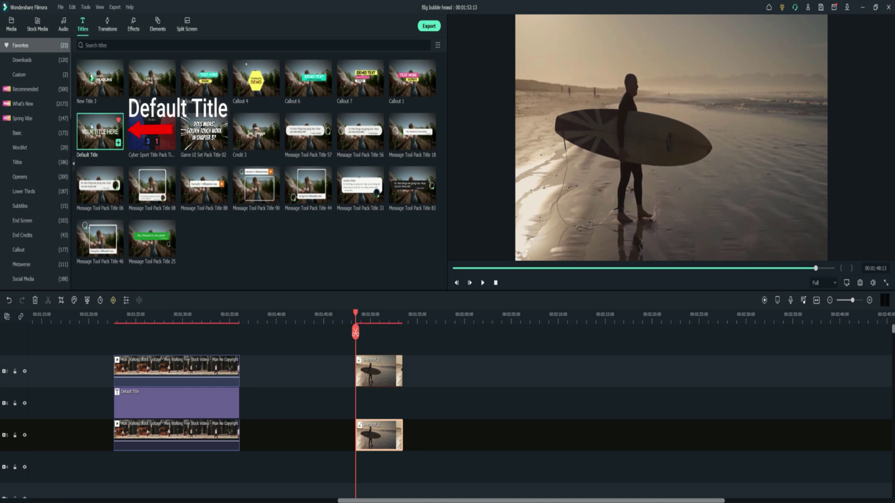
pyautogui.moveTo(92, 126)
pyautogui.mouseDown()
pyautogui.moveTo(354, 342)
pyautogui.moveTo(361, 400)
pyautogui.mouseUp()
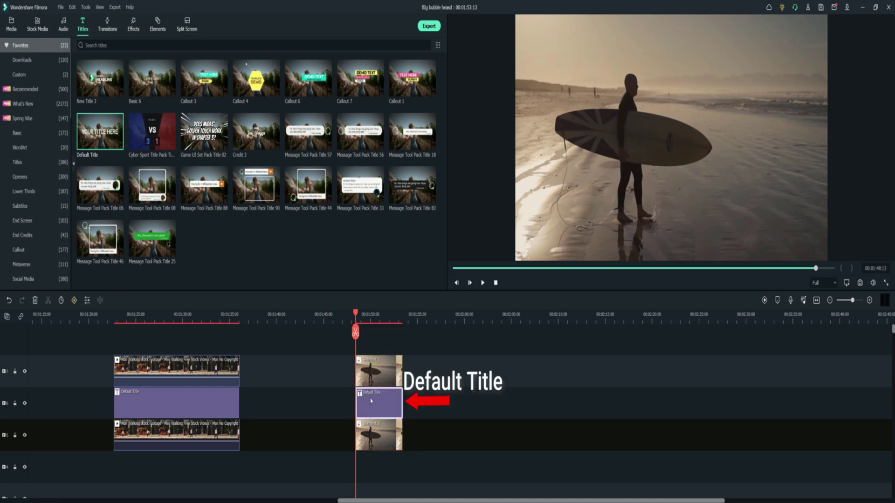
# - Apply a rectangle mask to the upper surfer snapshot, move it up over the surfer's head and narrow it around the head
pyautogui.click(378, 368)
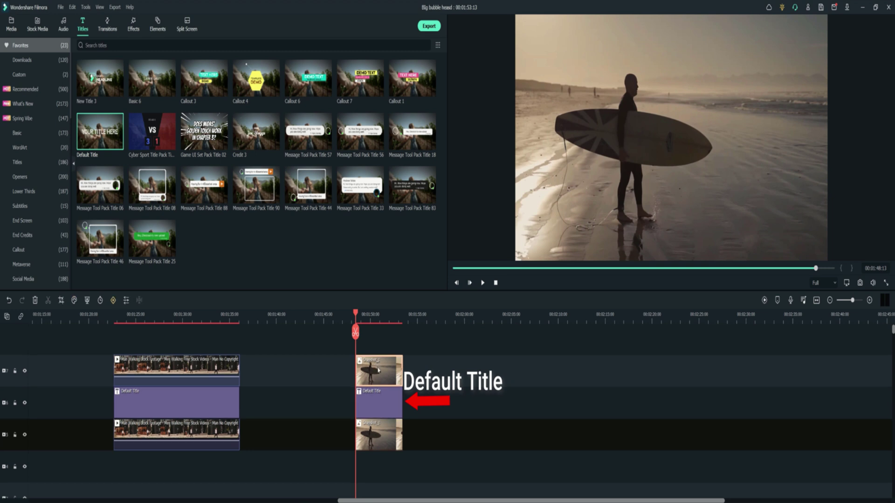
pyautogui.rightClick(378, 370)
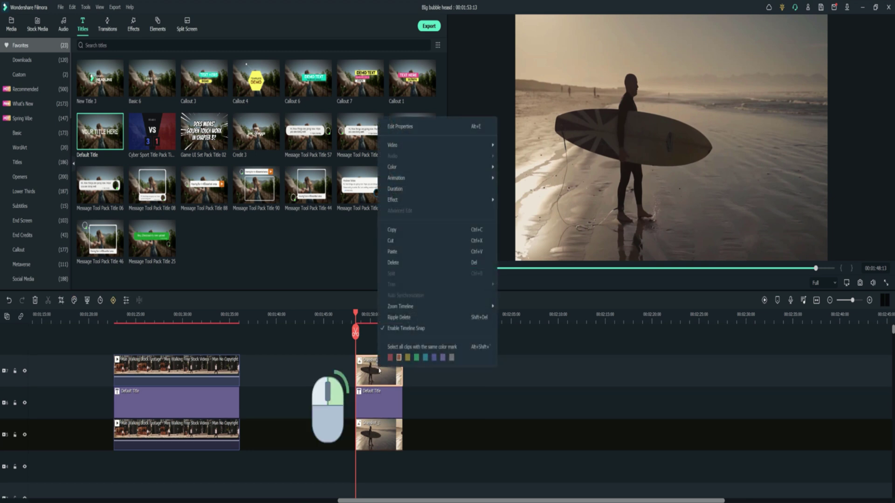
pyautogui.click(397, 126)
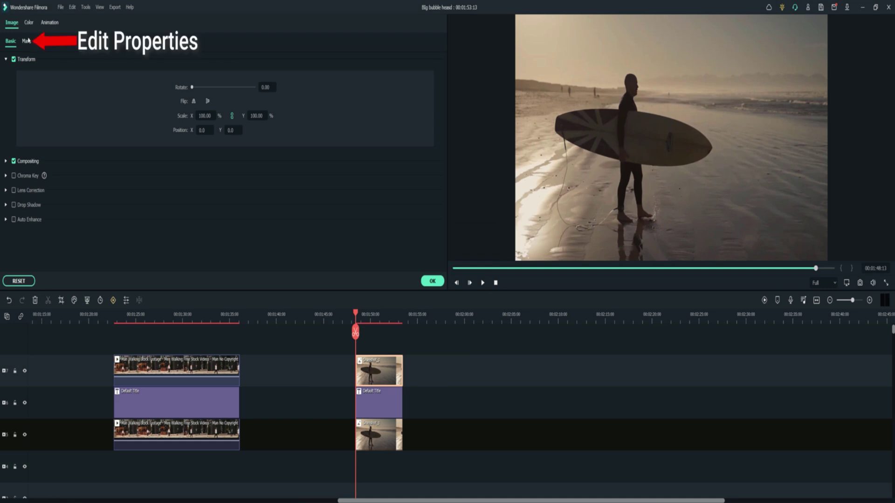
pyautogui.click(26, 41)
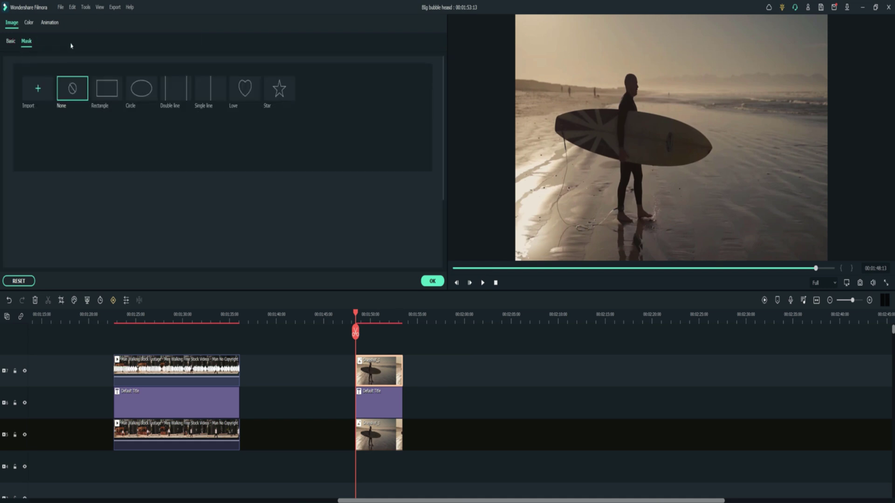
pyautogui.click(107, 89)
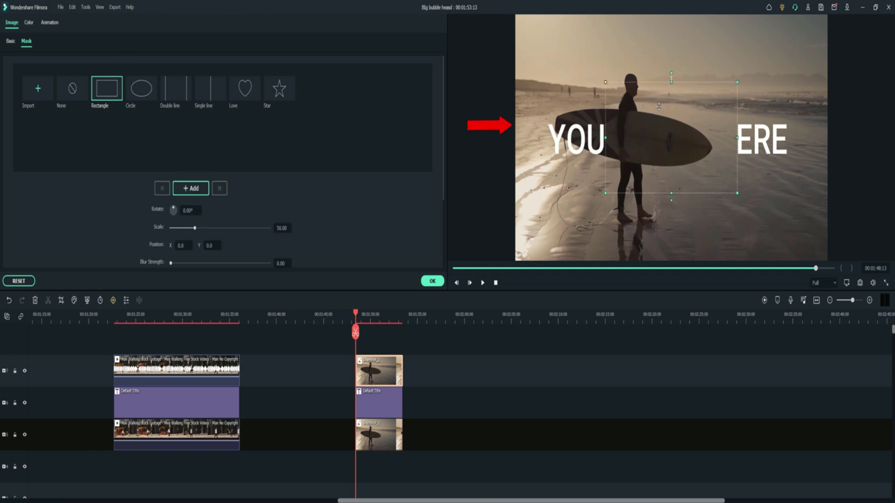
pyautogui.moveTo(659, 107); pyautogui.dragTo(623, 19)
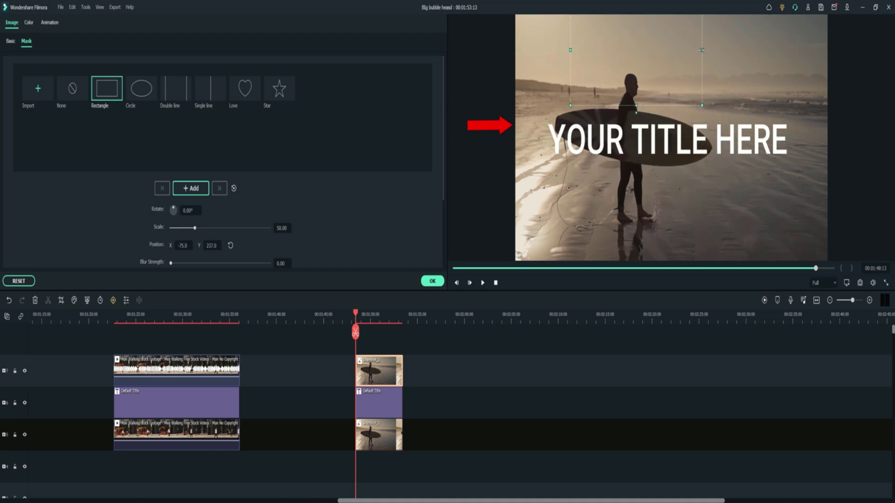
pyautogui.moveTo(692, 51); pyautogui.dragTo(637, 62)
# - Move the title over the surfer snapshot up to head height so it runs behind the surfer's head
pyautogui.doubleClick(367, 400)
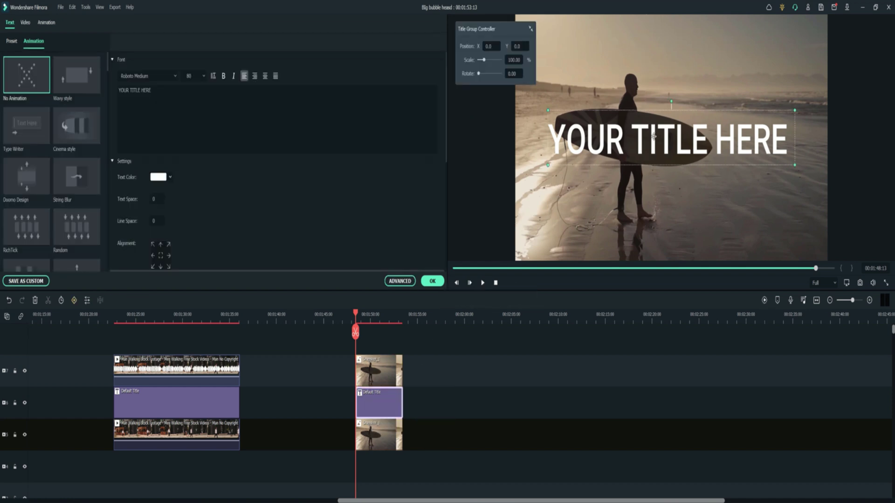
pyautogui.moveTo(654, 134); pyautogui.dragTo(645, 84)
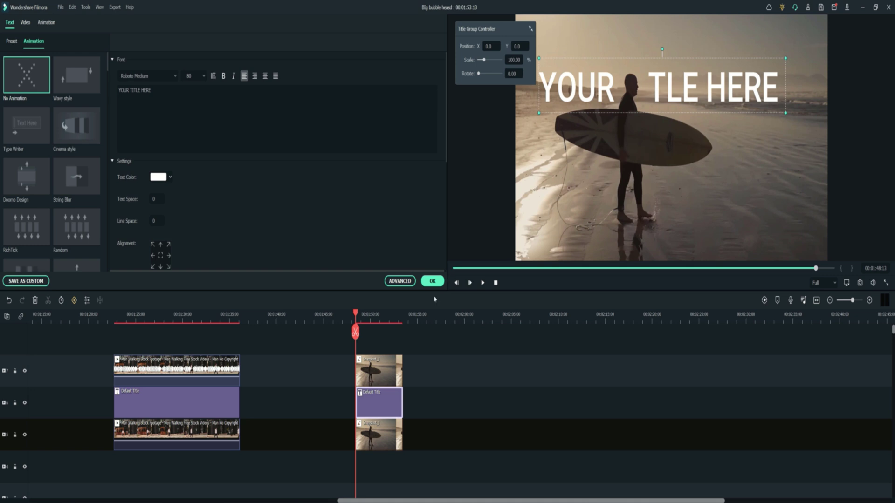
# - Narrow the upper surfer snapshot's rectangle mask closer around the head and nudge the title slightly to suit it
pyautogui.click(382, 374)
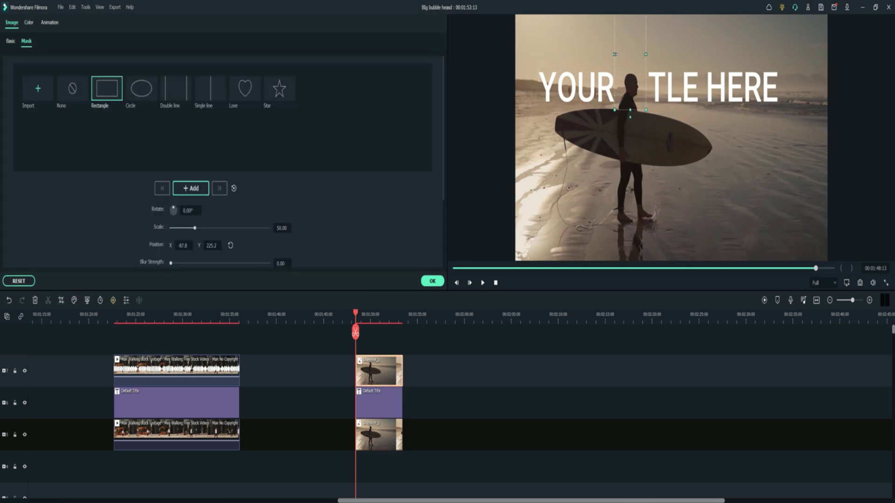
pyautogui.moveTo(615, 54); pyautogui.dragTo(619, 54)
pyautogui.click(370, 401)
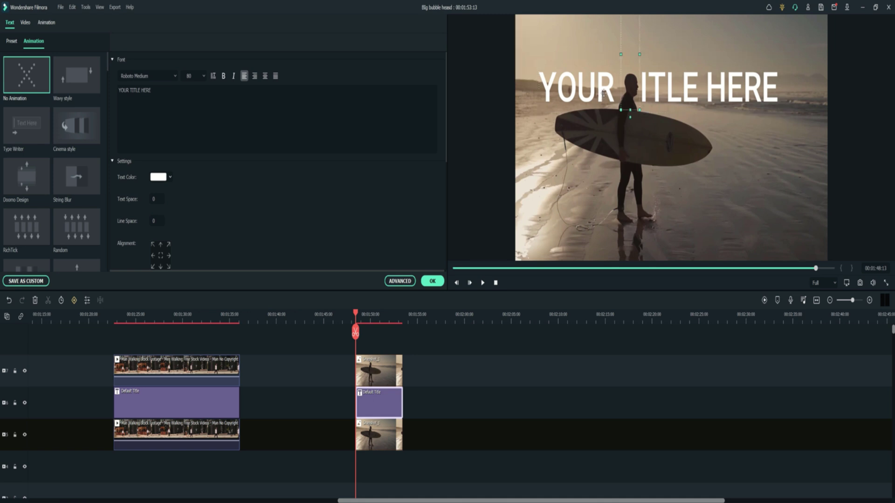
pyautogui.moveTo(604, 93); pyautogui.dragTo(602, 94)
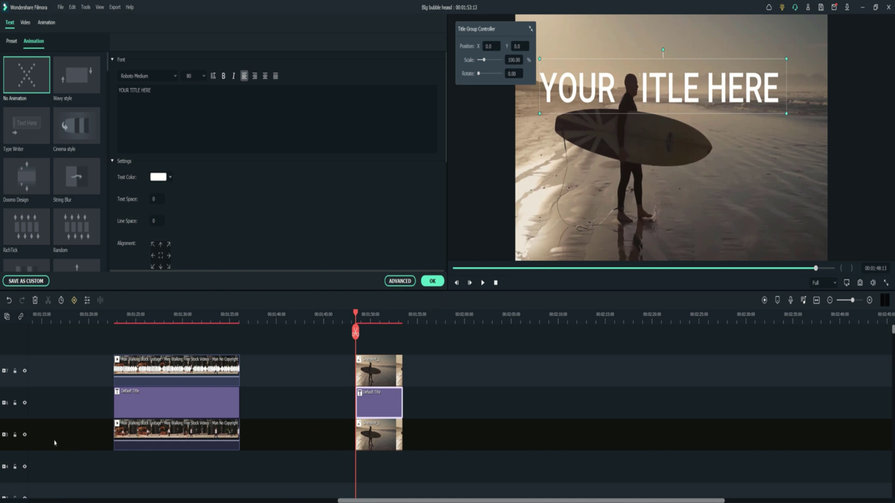
pyautogui.click(25, 436)
pyautogui.click(358, 344)
pyautogui.moveTo(358, 344); pyautogui.dragTo(356, 342)
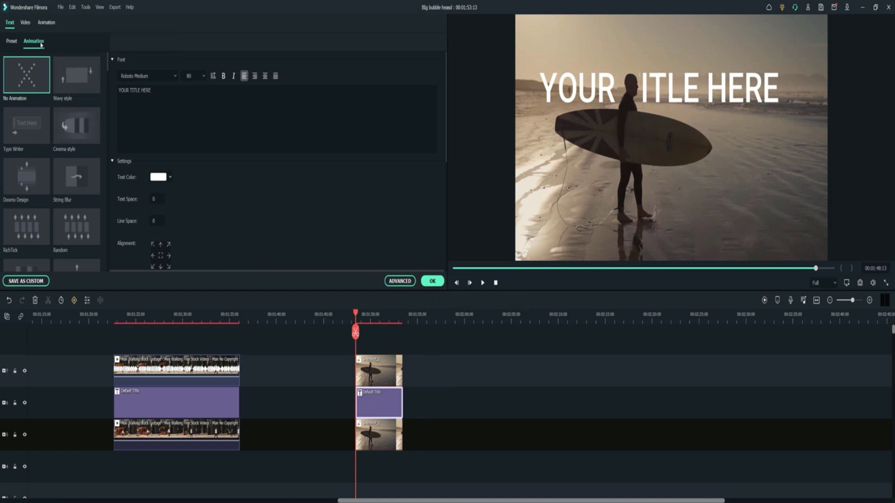
# - Apply the Left Dir Insert text animation to the title over the surfer snapshot and preview it
pyautogui.scroll(-3, 41, 114)
pyautogui.moveTo(33, 228)
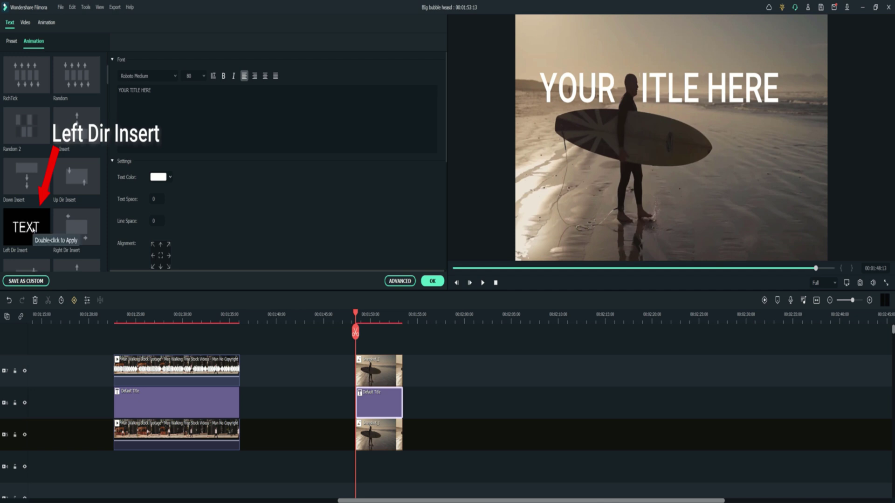
pyautogui.click(34, 228)
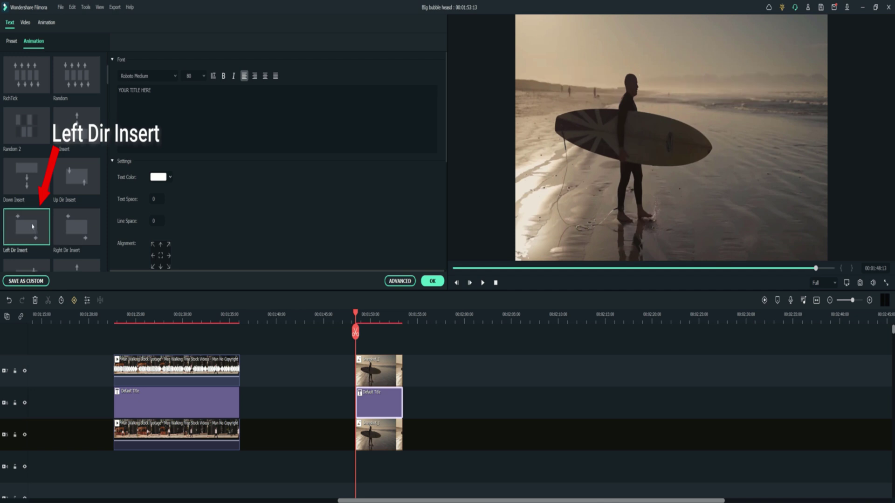
pyautogui.press('space')
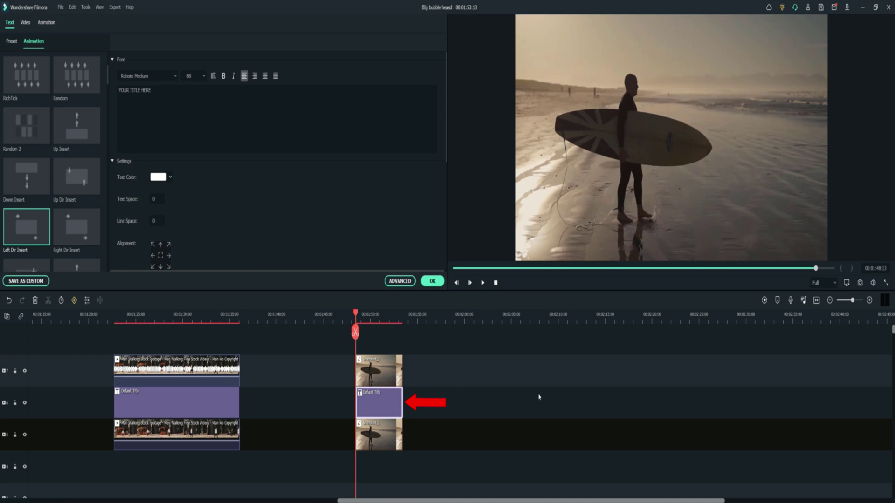